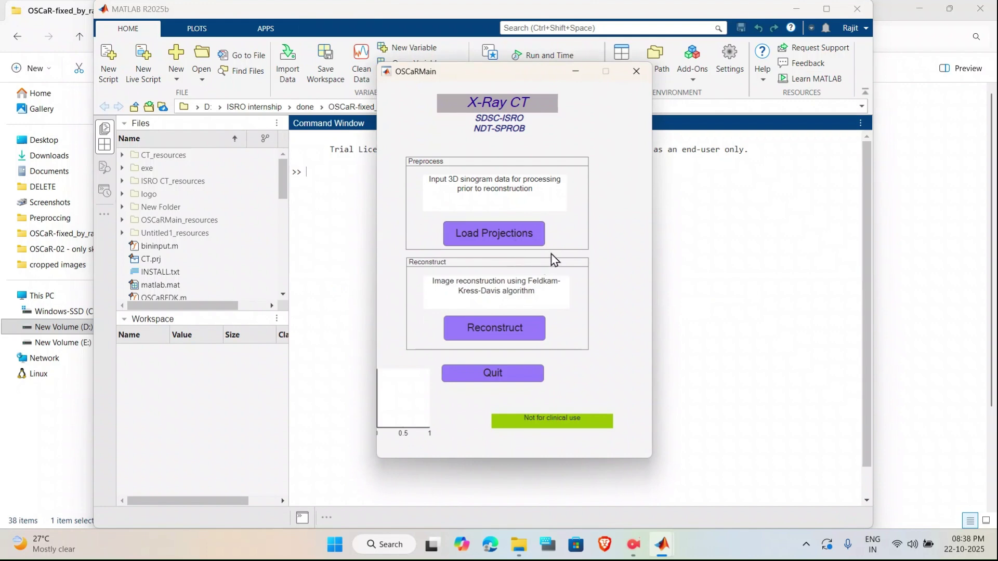
Step: Open the projection loading window and check the pixel dimensions of 0.tif in the cropped images_compress folder using File Explorer
{"action": "left_click", "coordinate": [534, 242]}
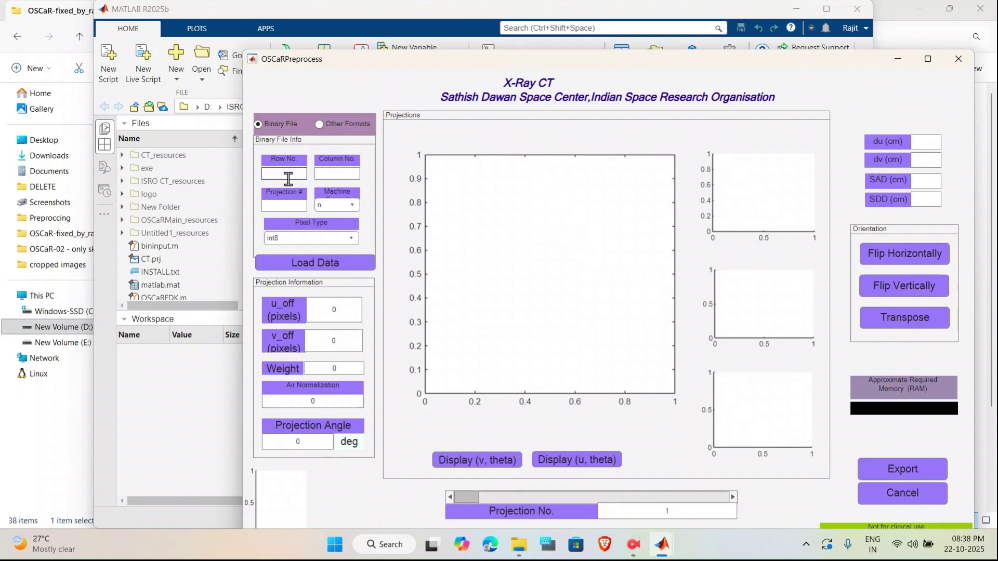
{"action": "left_click", "coordinate": [512, 544]}
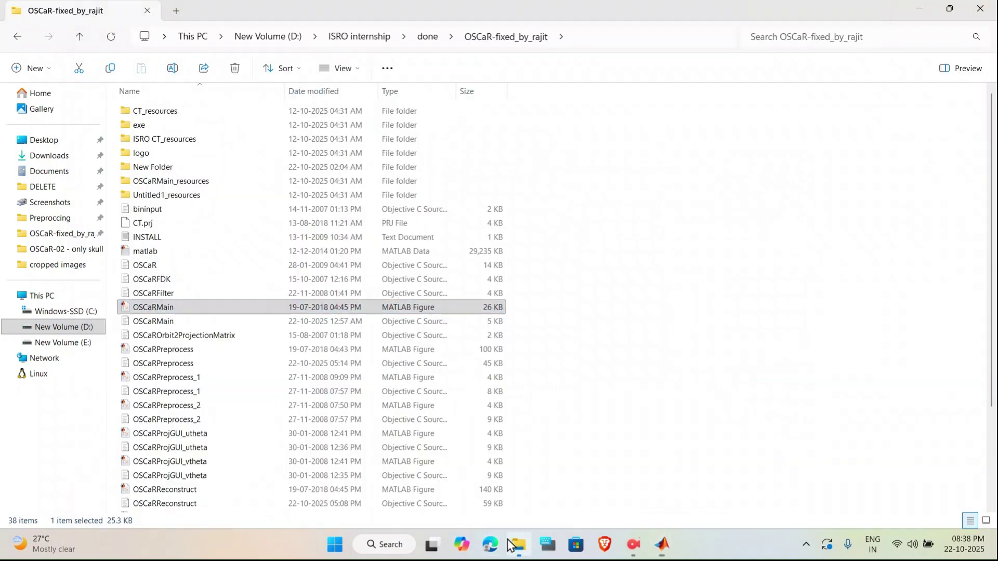
{"action": "left_click", "coordinate": [79, 36]}
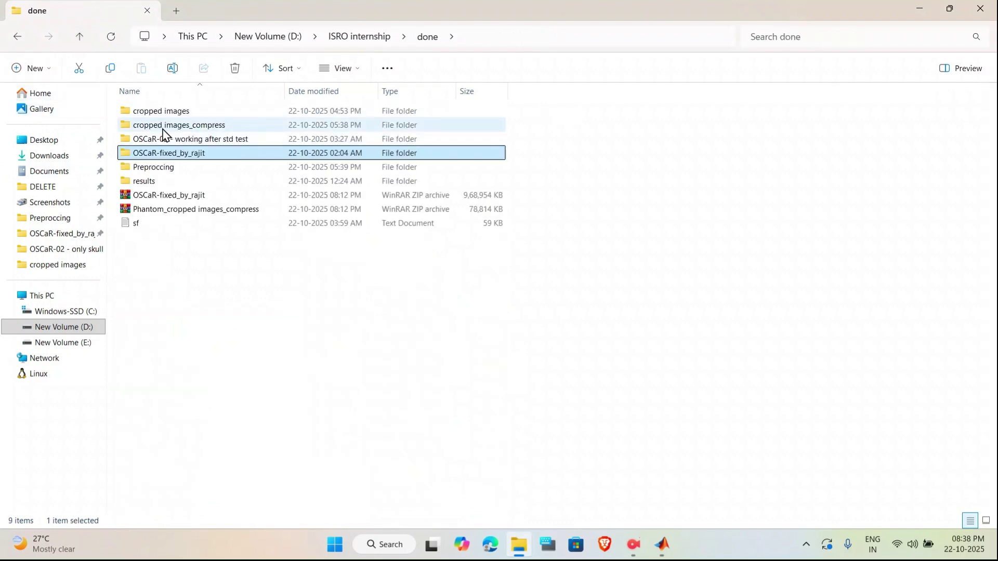
{"action": "double_click", "coordinate": [183, 130]}
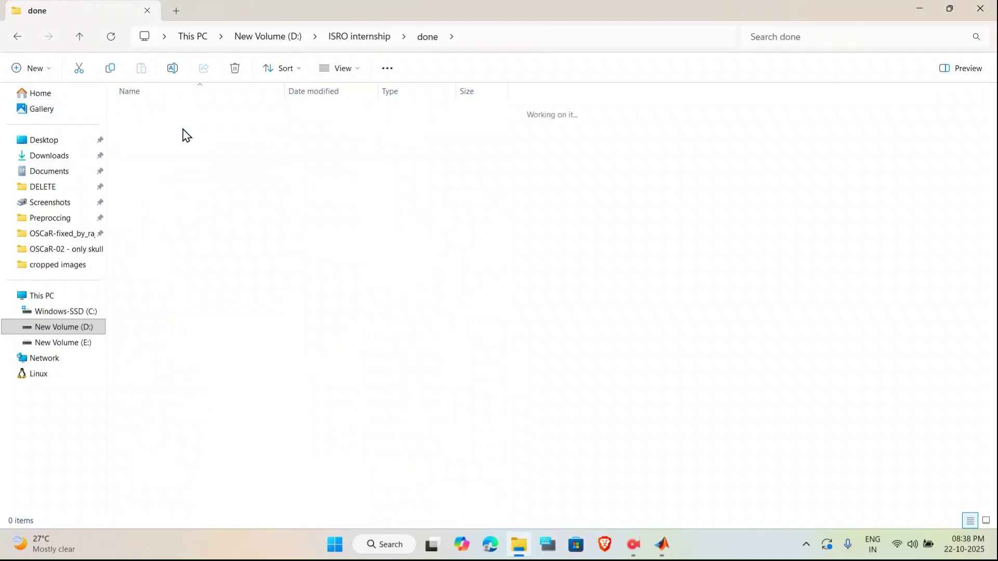
{"action": "double_click", "coordinate": [162, 147]}
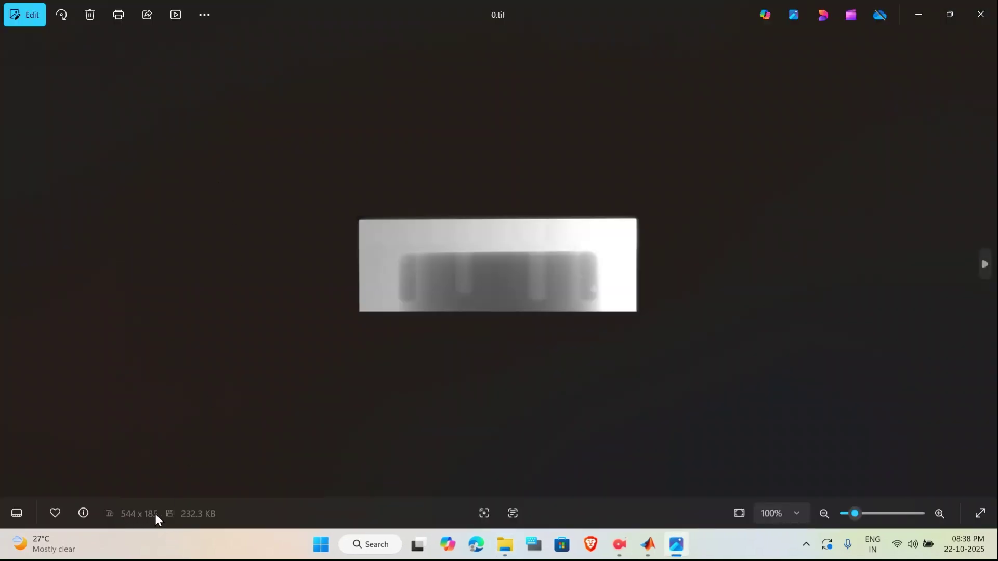
{"action": "mouse_move", "coordinate": [647, 546]}
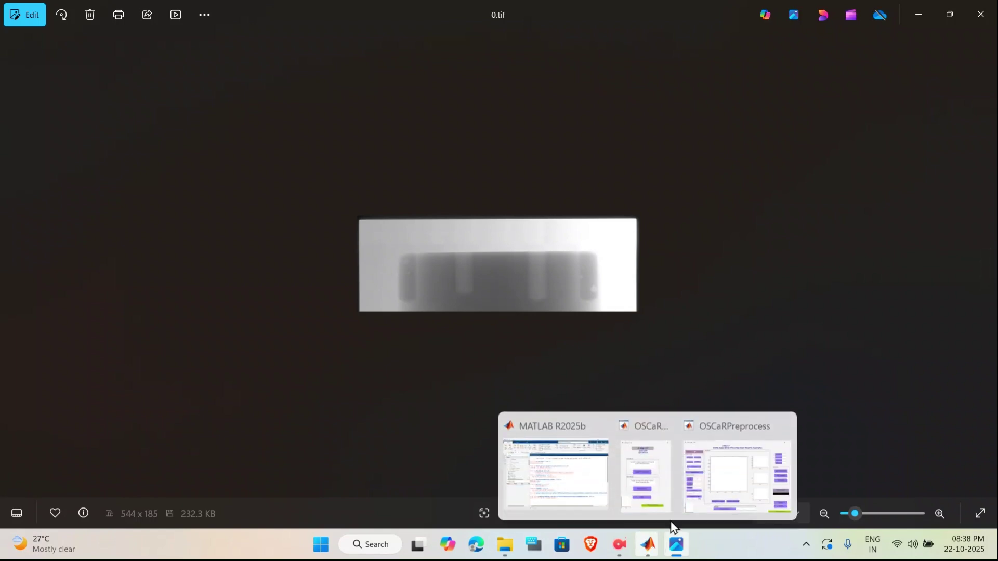
{"action": "left_click", "coordinate": [696, 507]}
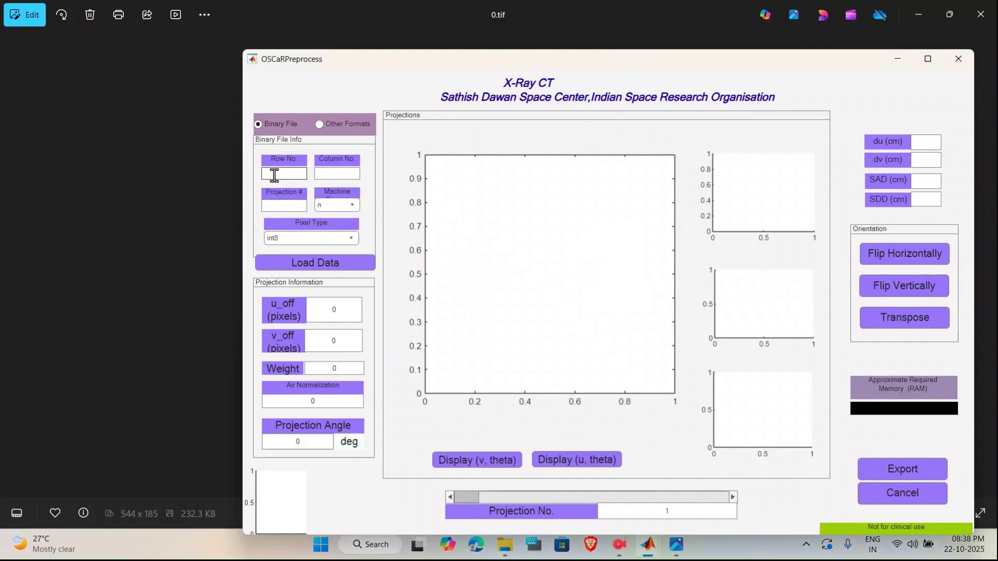
Step: Fill in the binary file info with 185 rows, 544 columns, 361 projections and float32 pixel type
{"action": "left_click", "coordinate": [274, 176]}
{"action": "type", "text": "185"}
{"action": "key", "text": "Tab"}
{"action": "type", "text": "544"}
{"action": "left_click", "coordinate": [275, 206]}
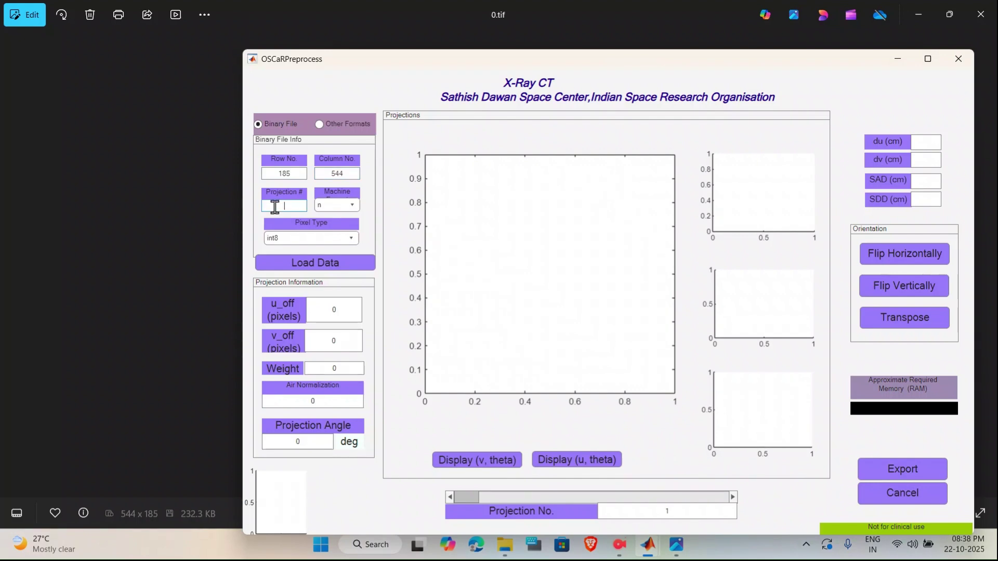
{"action": "type", "text": "361"}
{"action": "left_click", "coordinate": [294, 243]}
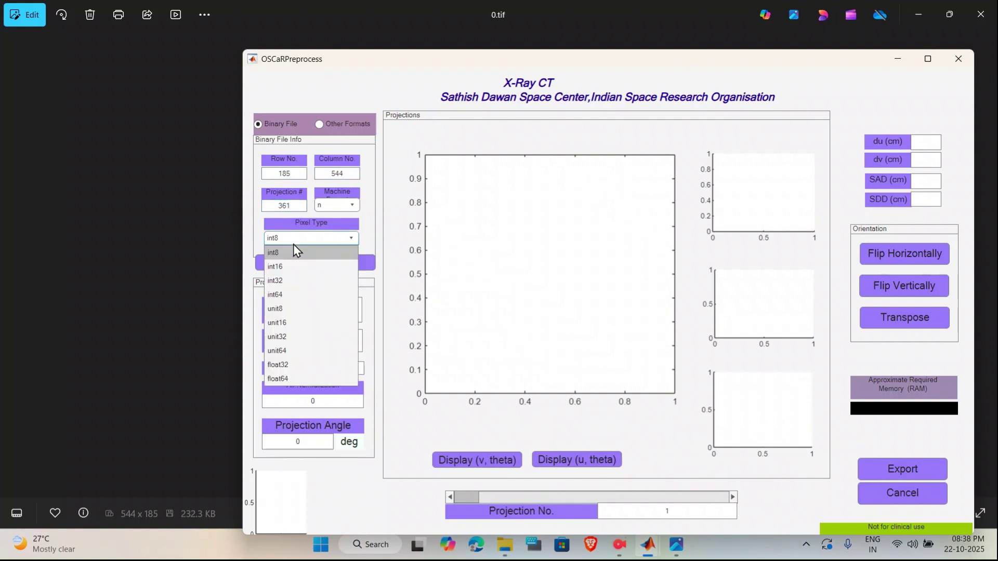
{"action": "left_click", "coordinate": [339, 367]}
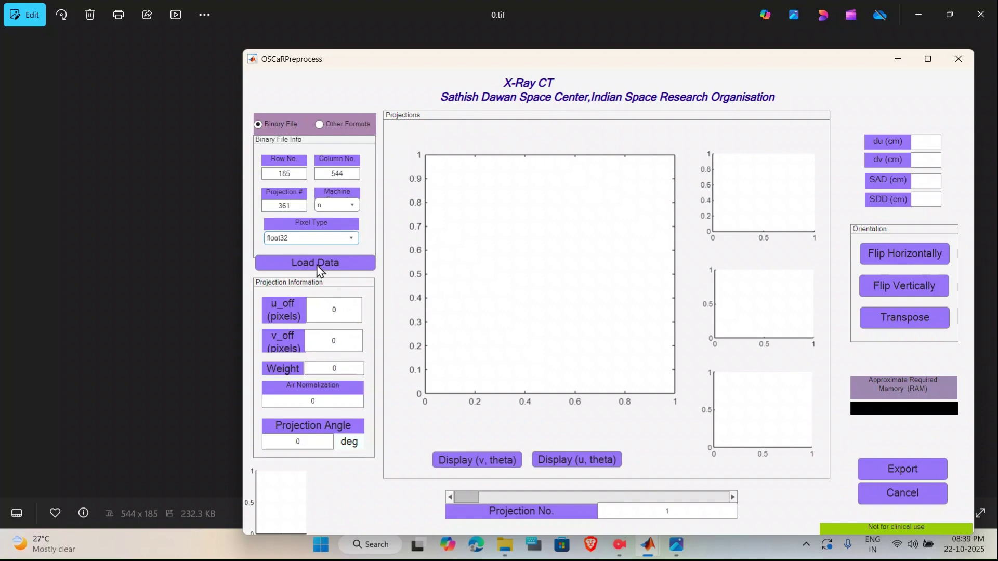
Step: Switch the input to Other Formats and load the phantom_OSCaR CSV file from the cropped images_compress folder
{"action": "left_click", "coordinate": [318, 126]}
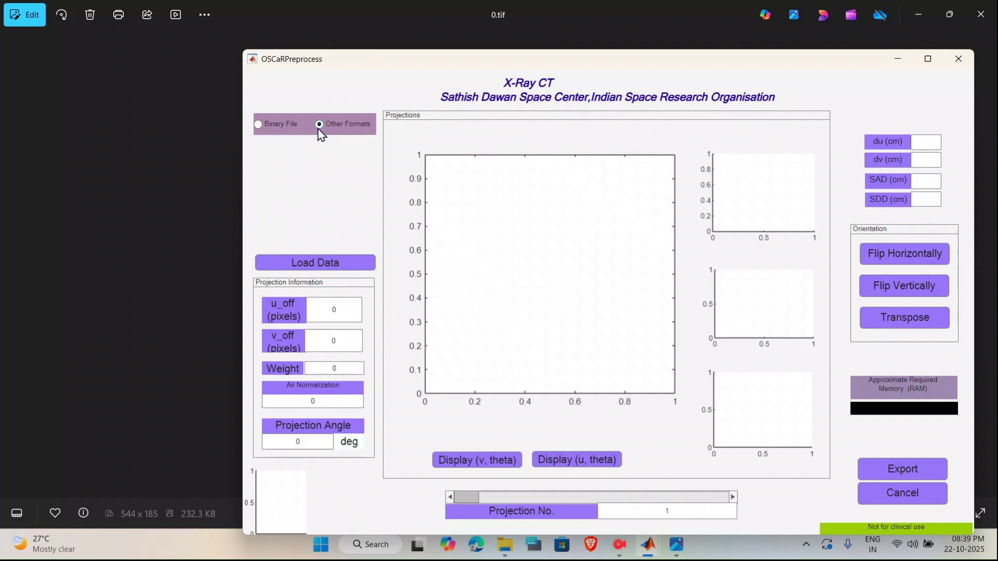
{"action": "left_click", "coordinate": [328, 266]}
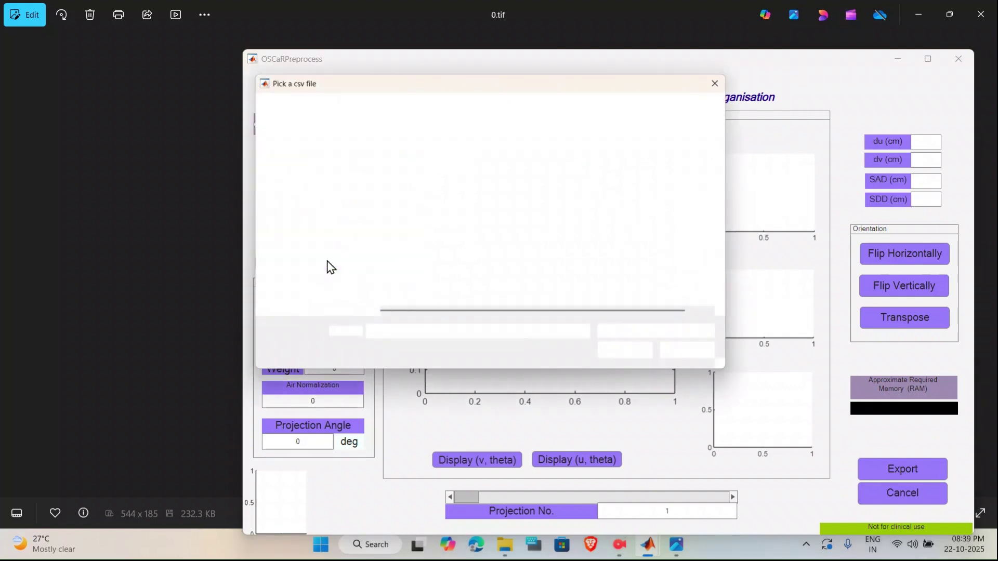
{"action": "left_click", "coordinate": [376, 107]}
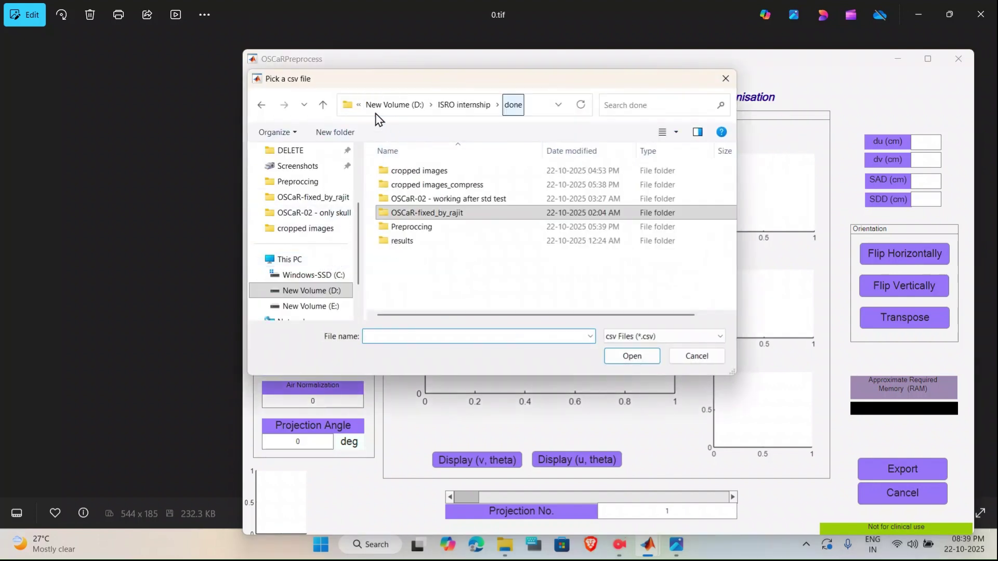
{"action": "left_click", "coordinate": [494, 185]}
{"action": "double_click", "coordinate": [494, 185]}
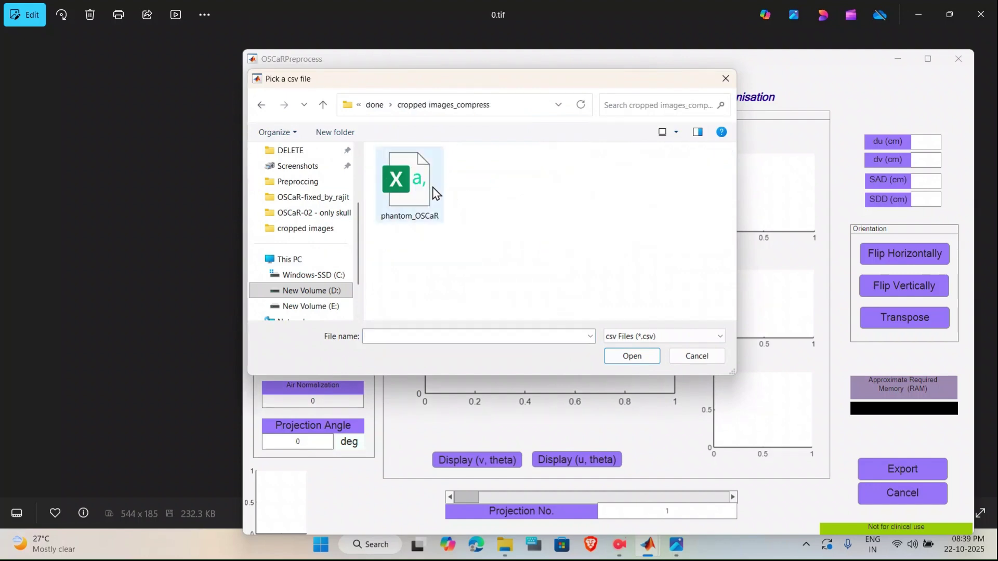
{"action": "left_click", "coordinate": [431, 191]}
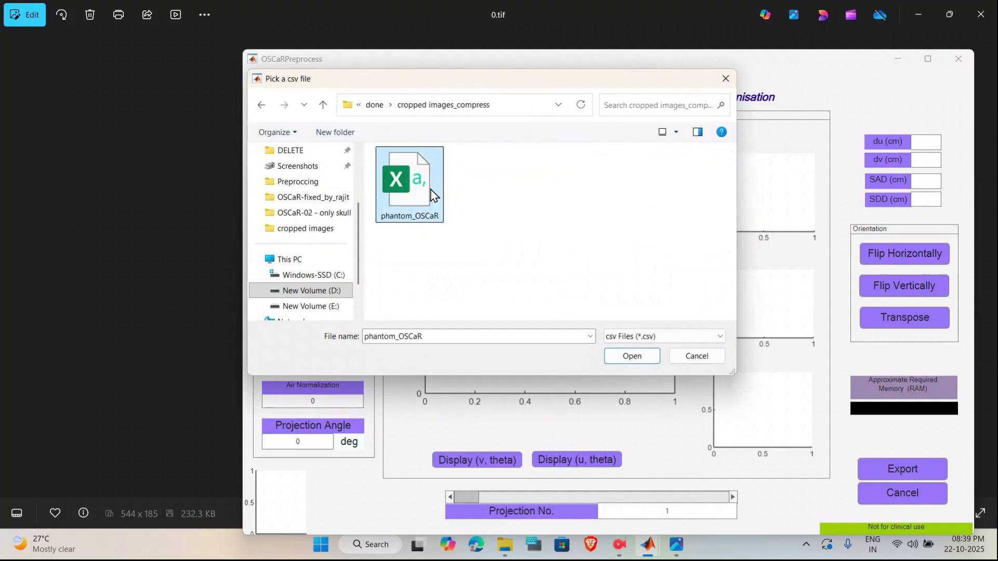
{"action": "left_click", "coordinate": [629, 358]}
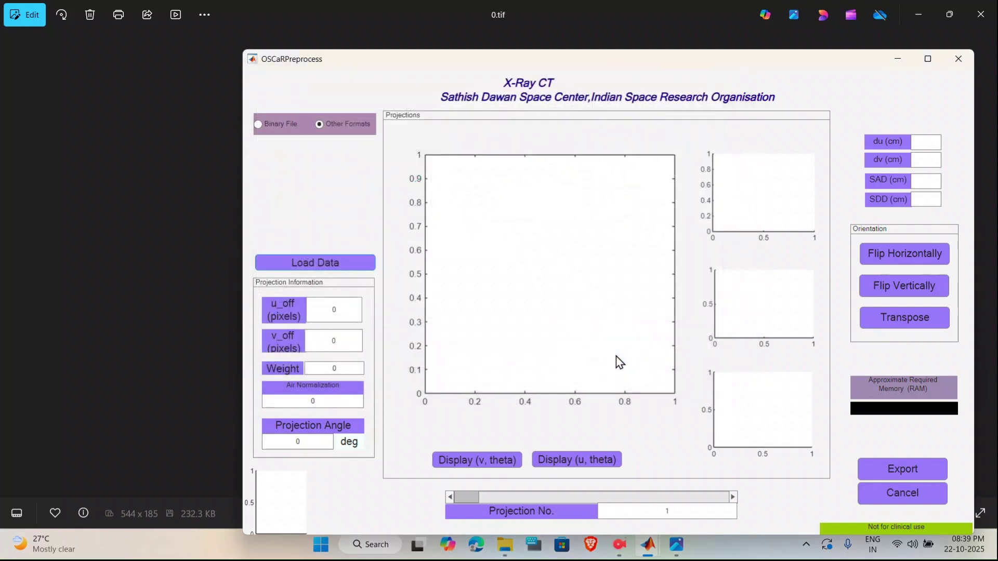
Step: Maximize the preprocessing window and browse through the loaded projections up to projection 190
{"action": "double_click", "coordinate": [838, 64]}
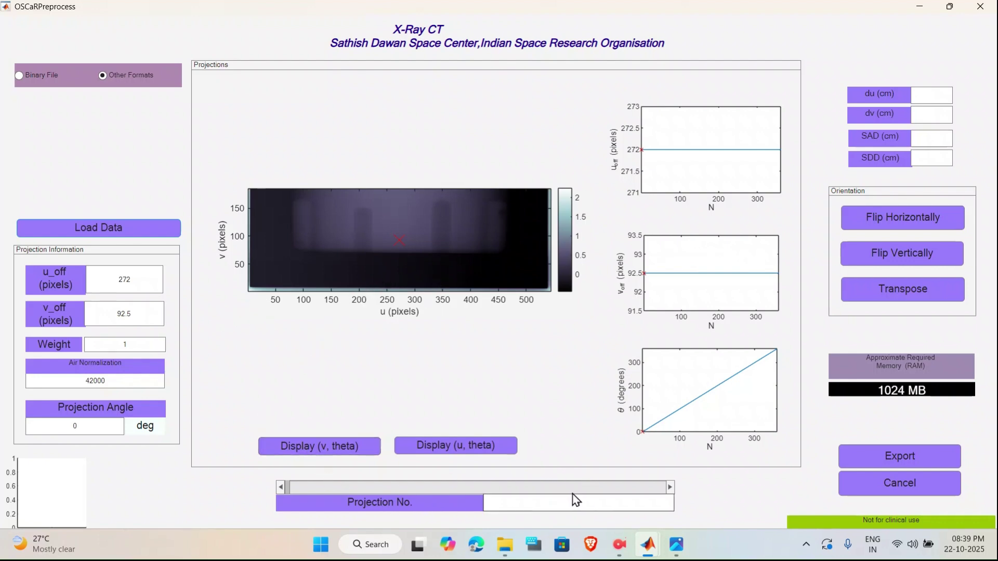
{"action": "left_click", "coordinate": [670, 488]}
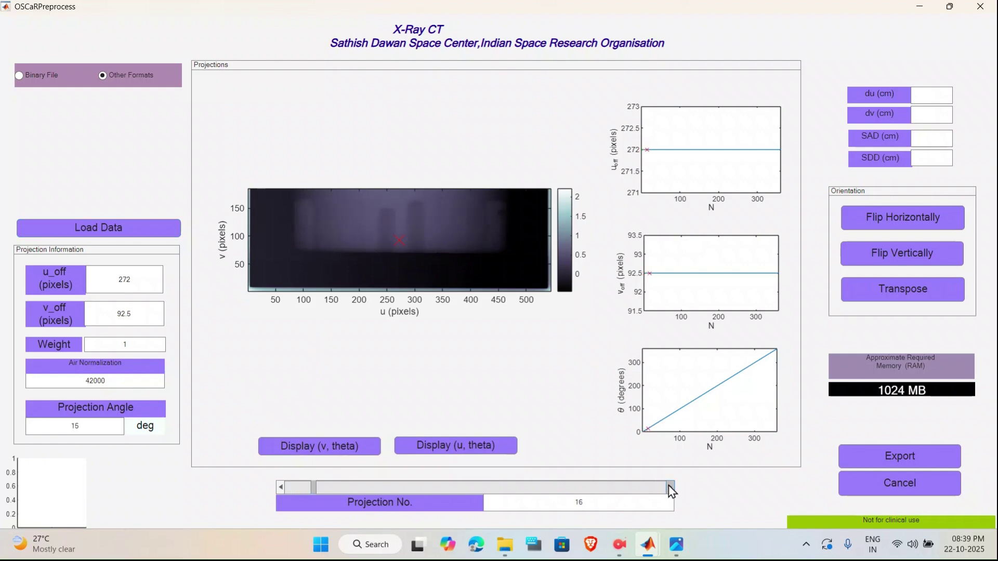
{"action": "left_click_drag", "start_coordinate": [671, 488], "coordinate": [670, 489]}
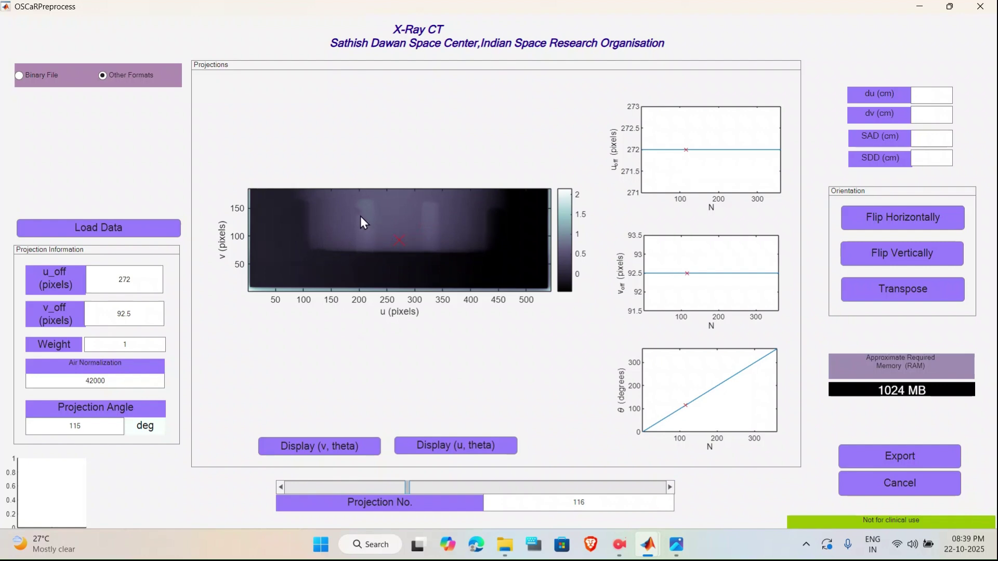
{"action": "left_click", "coordinate": [671, 489]}
{"action": "left_click_drag", "start_coordinate": [671, 490], "coordinate": [671, 491]}
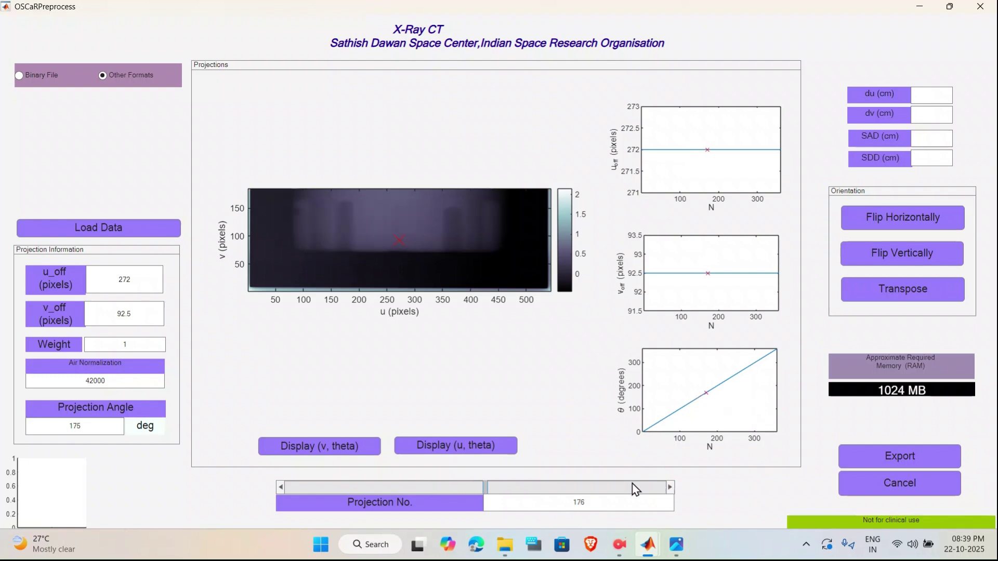
Step: Display the (v, theta) view, step through its u slices to about 185, and close it
{"action": "left_click", "coordinate": [326, 450]}
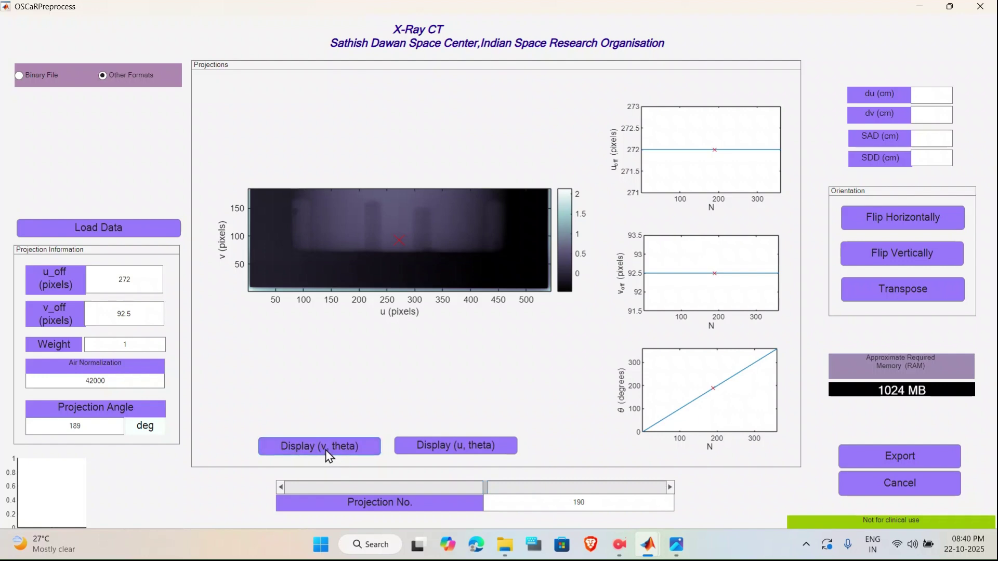
{"action": "left_click", "coordinate": [699, 421]}
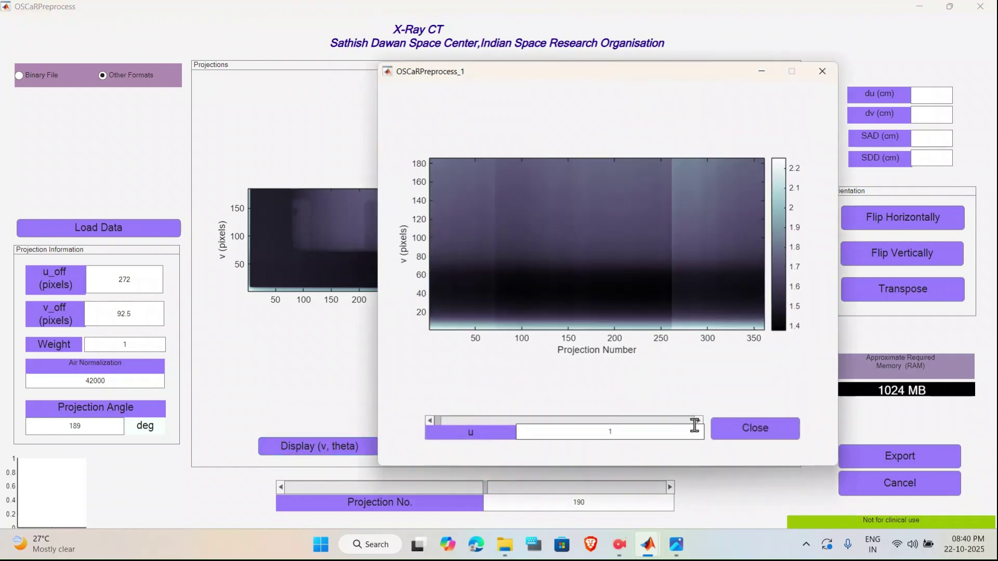
{"action": "left_click", "coordinate": [699, 420]}
{"action": "left_click", "coordinate": [698, 421]}
{"action": "left_click", "coordinate": [699, 420]}
{"action": "left_click", "coordinate": [699, 421]}
{"action": "left_click_drag", "start_coordinate": [700, 421], "coordinate": [700, 421]}
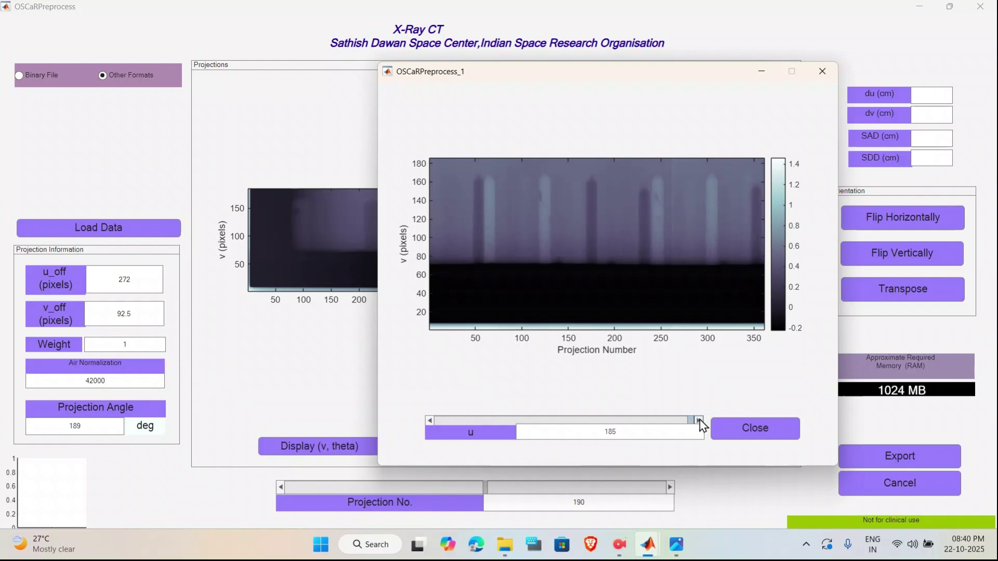
{"action": "left_click", "coordinate": [741, 429]}
Step: Display the (u, theta) view, step through its v slices to about 206, and close it
{"action": "left_click", "coordinate": [484, 447]}
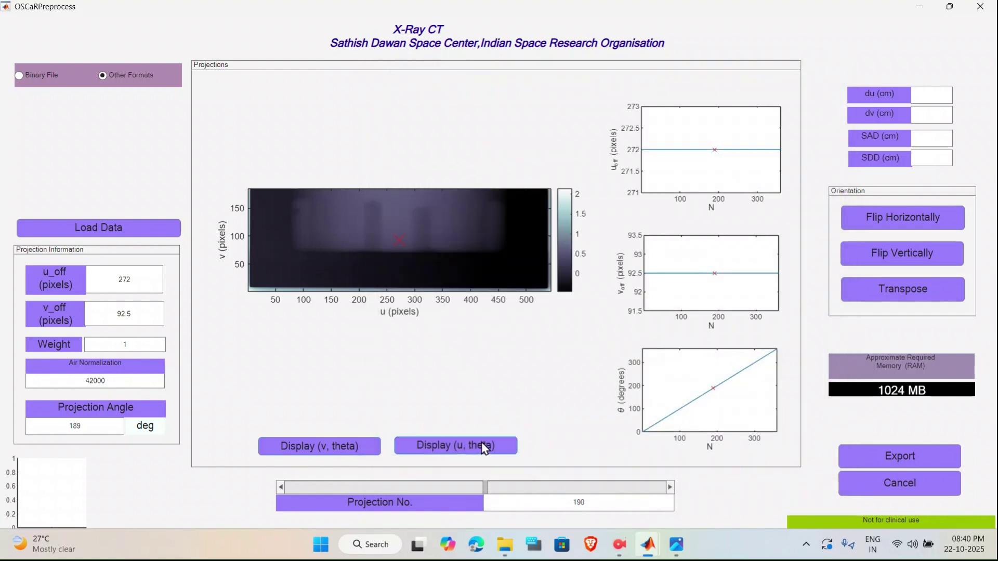
{"action": "left_click_drag", "start_coordinate": [705, 424], "coordinate": [709, 426]}
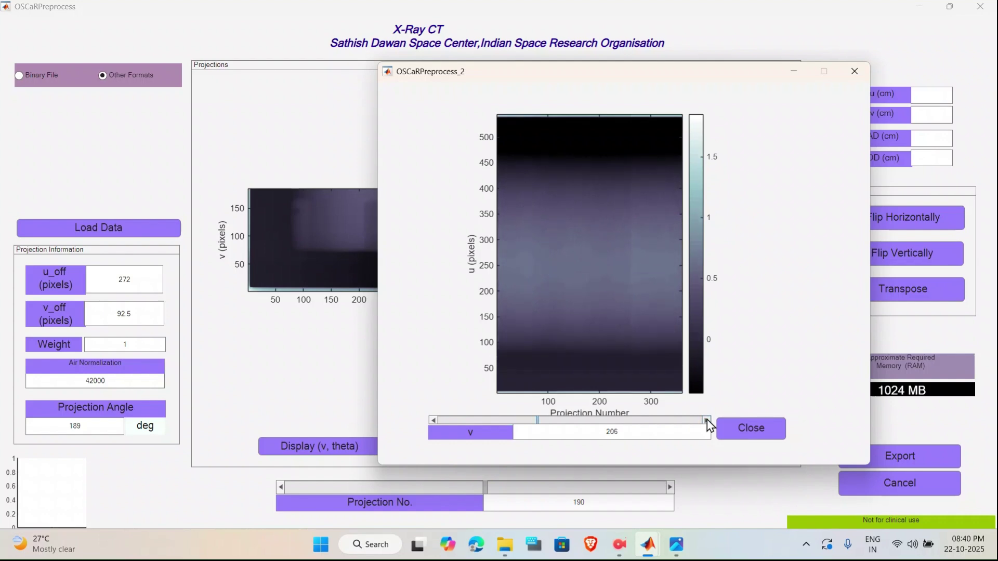
{"action": "left_click", "coordinate": [746, 436]}
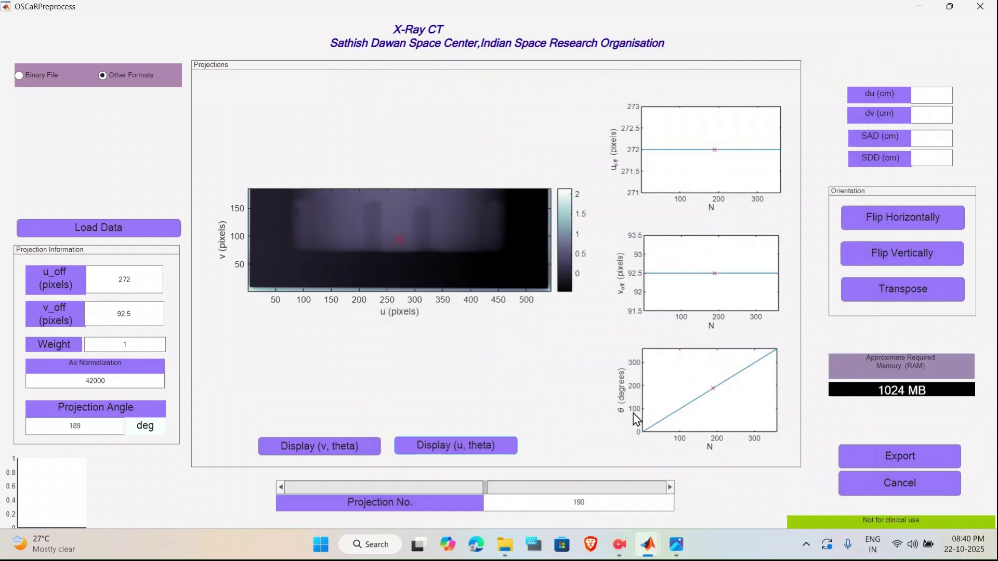
Step: Set the scan geometry to du 0.25 cm, dv 0.25 cm, SAD 100 cm and SDD 150 cm
{"action": "left_click", "coordinate": [937, 94]}
{"action": "type", "text": "0.25"}
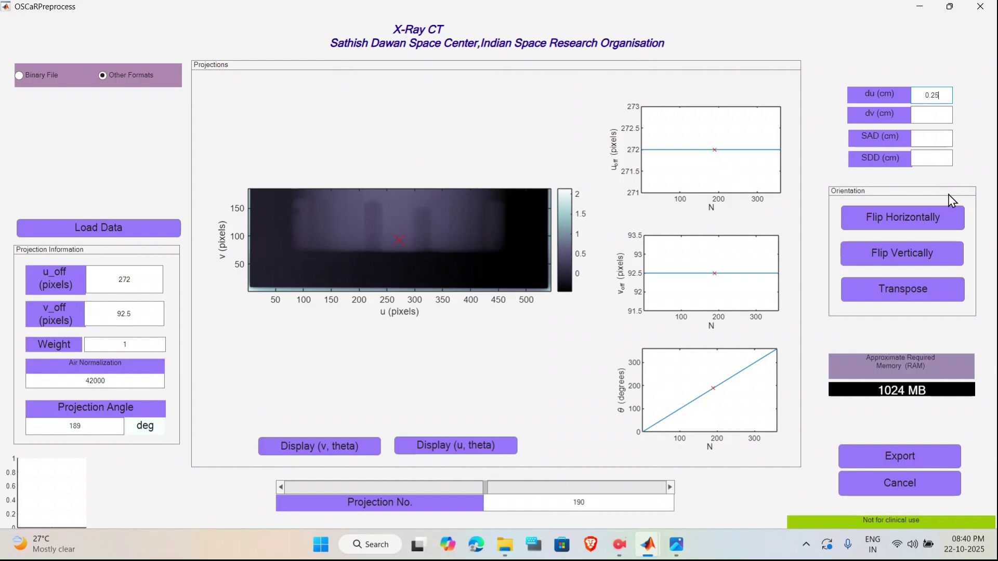
{"action": "type", "text": "0.25"}
Step: Try the horizontal and vertical flips on the projections, leaving only the vertical flip applied
{"action": "left_click", "coordinate": [923, 257]}
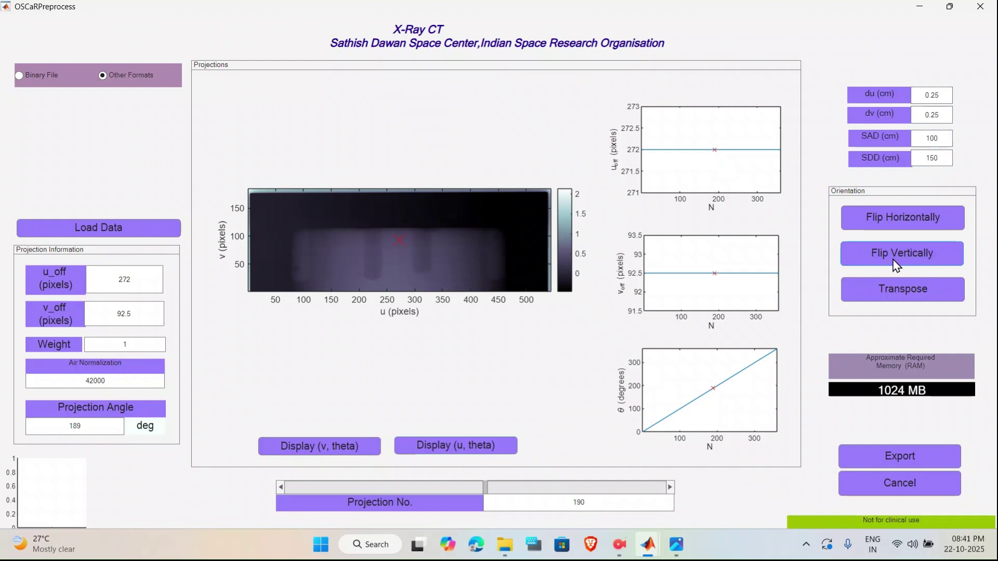
{"action": "left_click", "coordinate": [909, 224]}
{"action": "left_click", "coordinate": [909, 223]}
{"action": "left_click", "coordinate": [909, 223]}
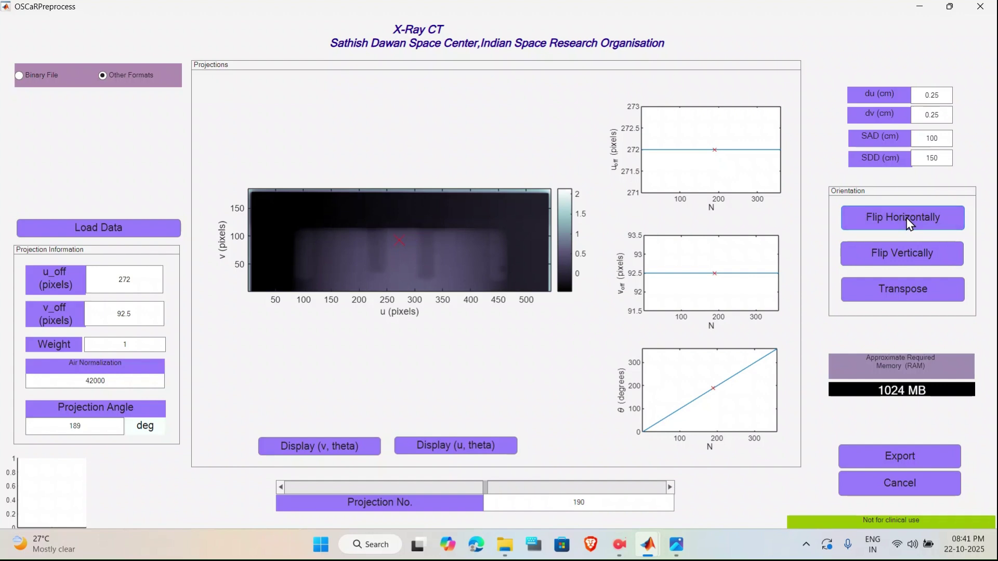
{"action": "left_click", "coordinate": [916, 264]}
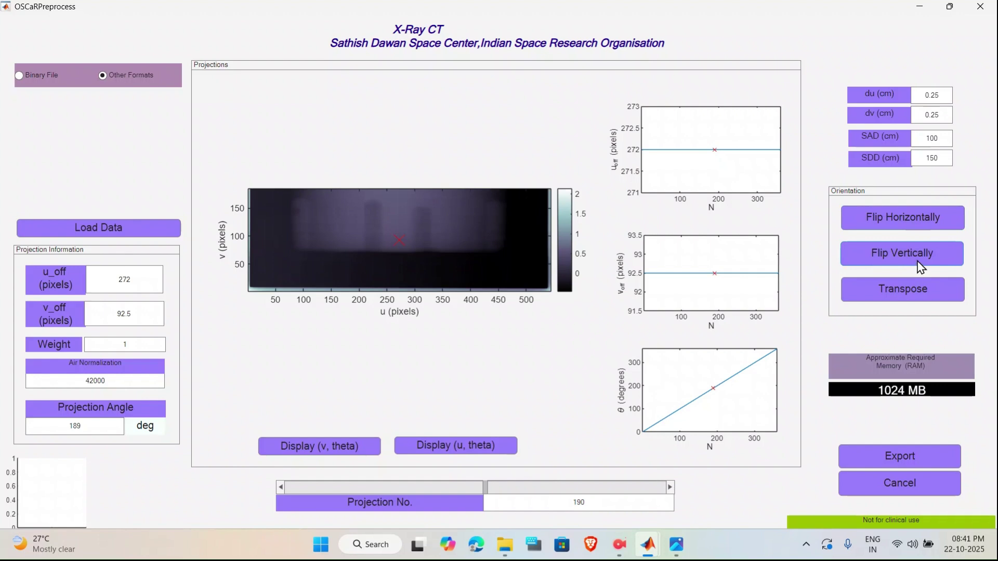
{"action": "left_click", "coordinate": [921, 268]}
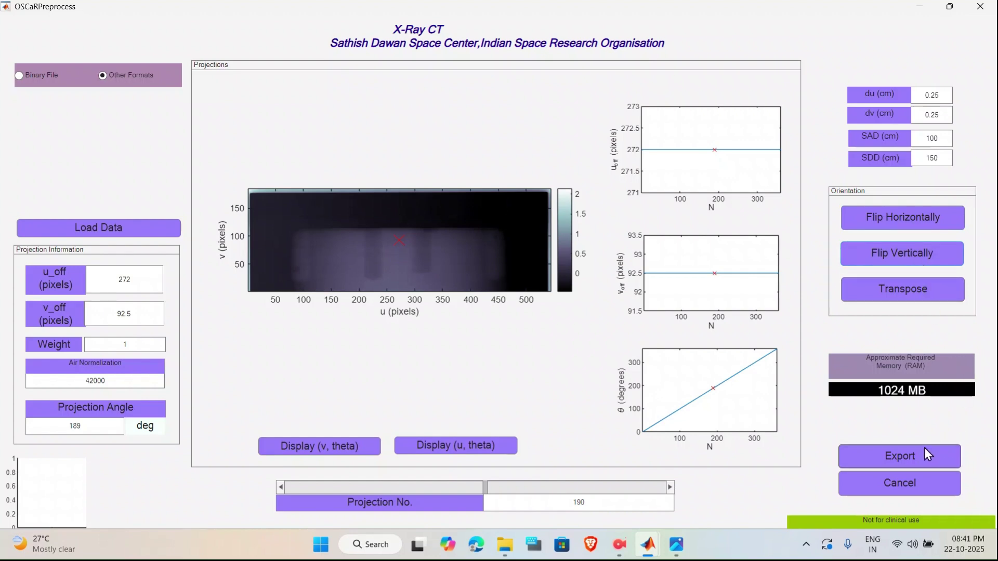
Step: Export the preprocessed projections as a MAT-file named isro_phantom in the done folder and dismiss the notice
{"action": "left_click", "coordinate": [909, 452]}
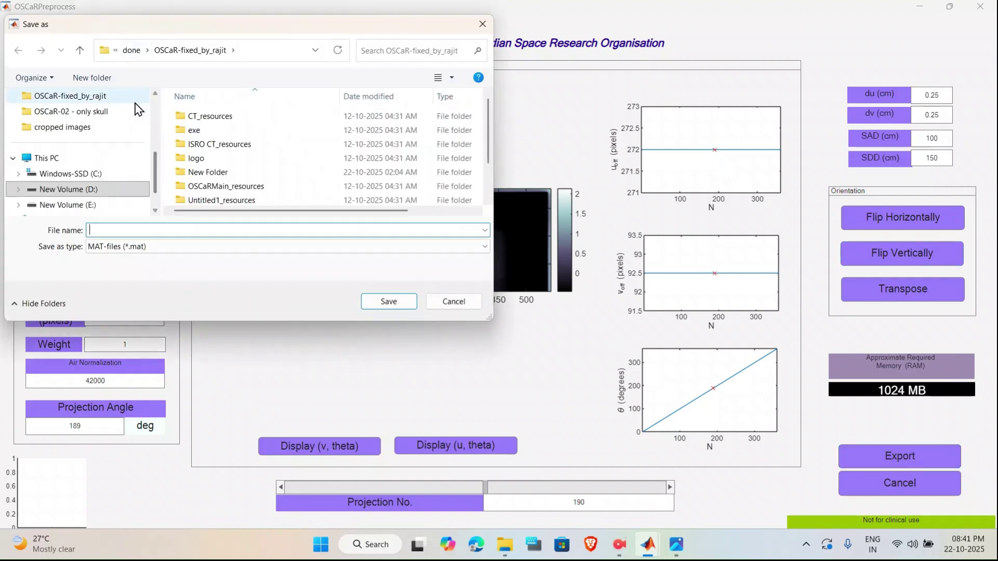
{"action": "left_click", "coordinate": [128, 52]}
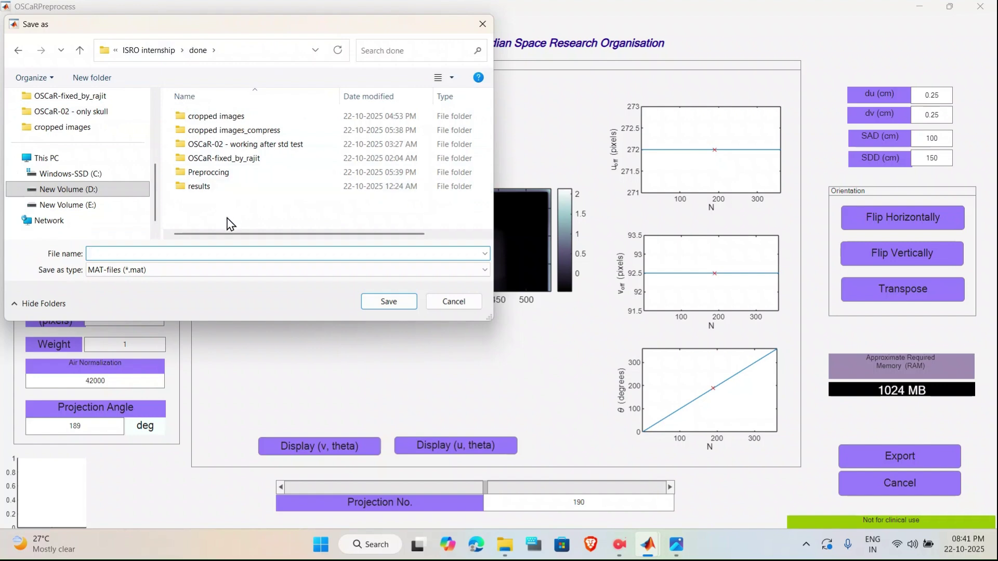
{"action": "type", "text": "isro_phantom"}
{"action": "key", "text": "Return"}
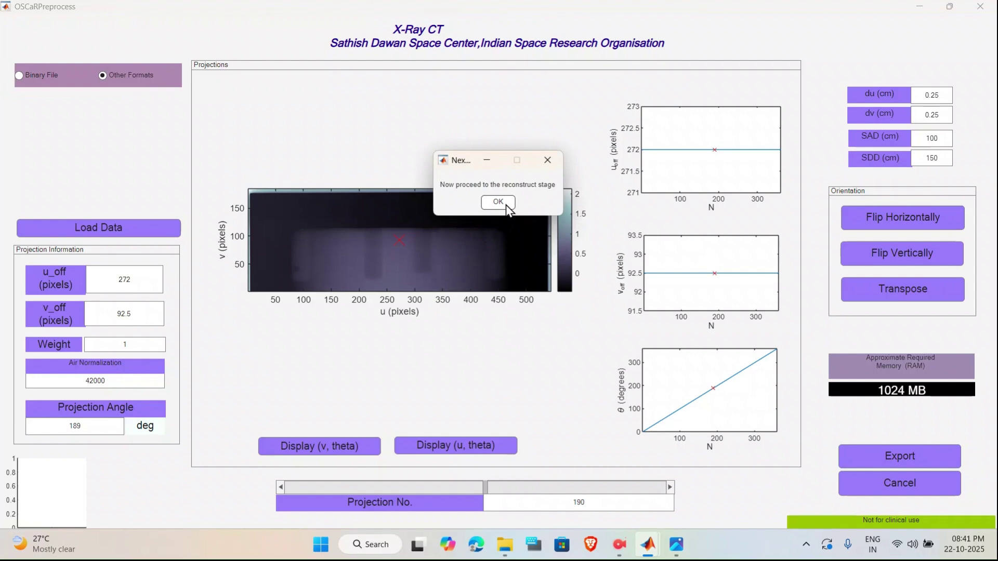
{"action": "left_click", "coordinate": [498, 203]}
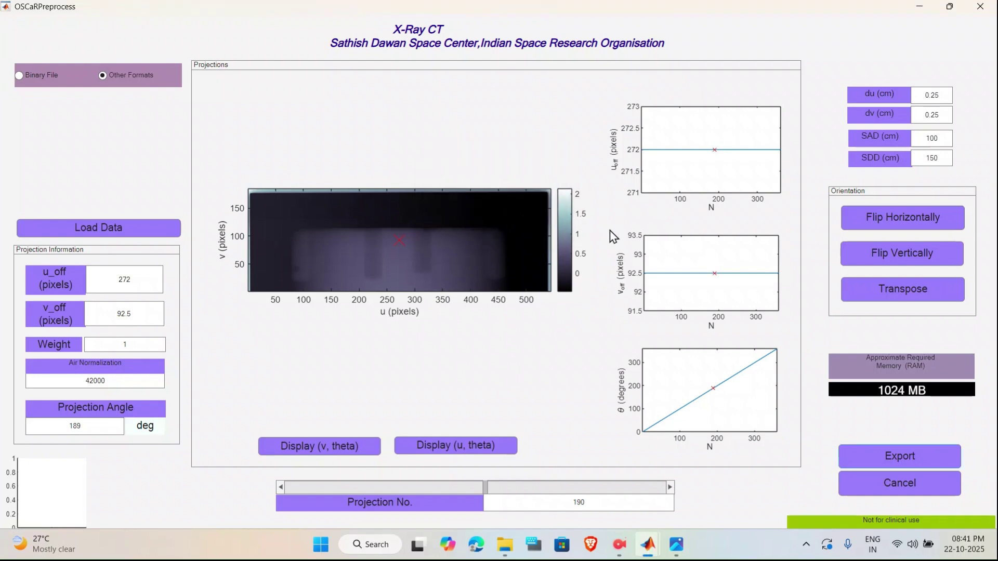
Step: Close the preprocessing window, minimize MATLAB and the image viewer, and show the done folder in File Explorer
{"action": "left_click", "coordinate": [983, 6]}
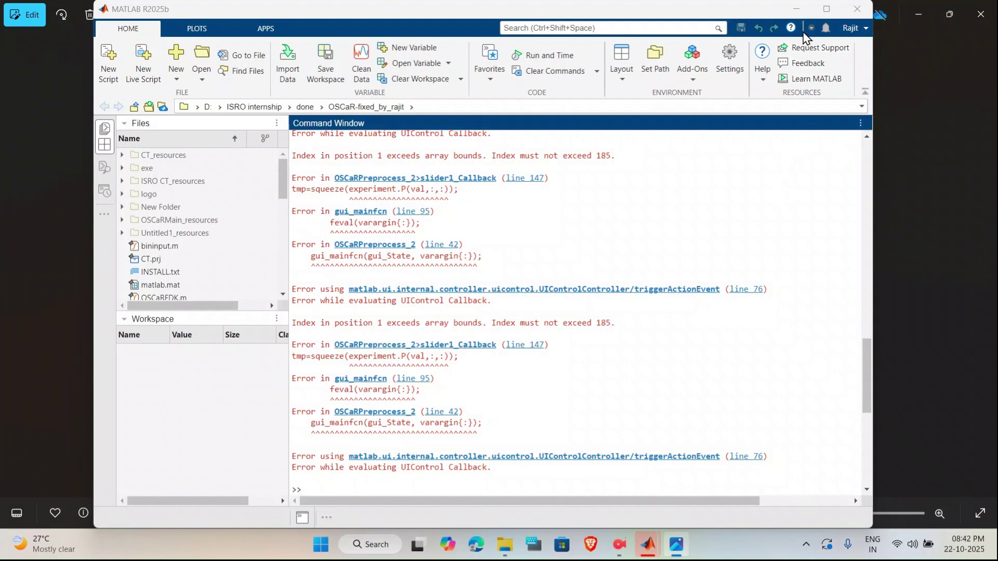
{"action": "left_click", "coordinate": [797, 10]}
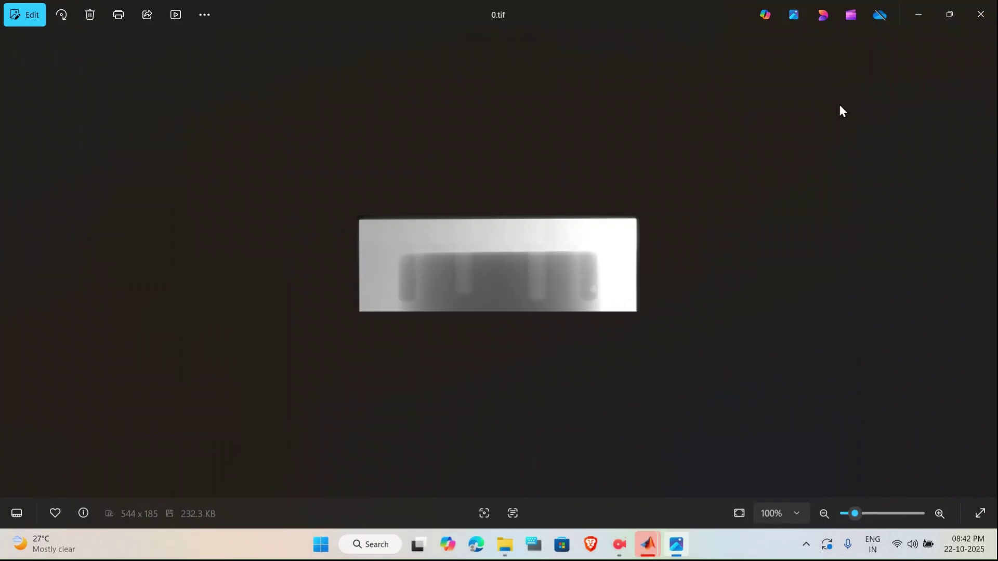
{"action": "left_click", "coordinate": [931, 18]}
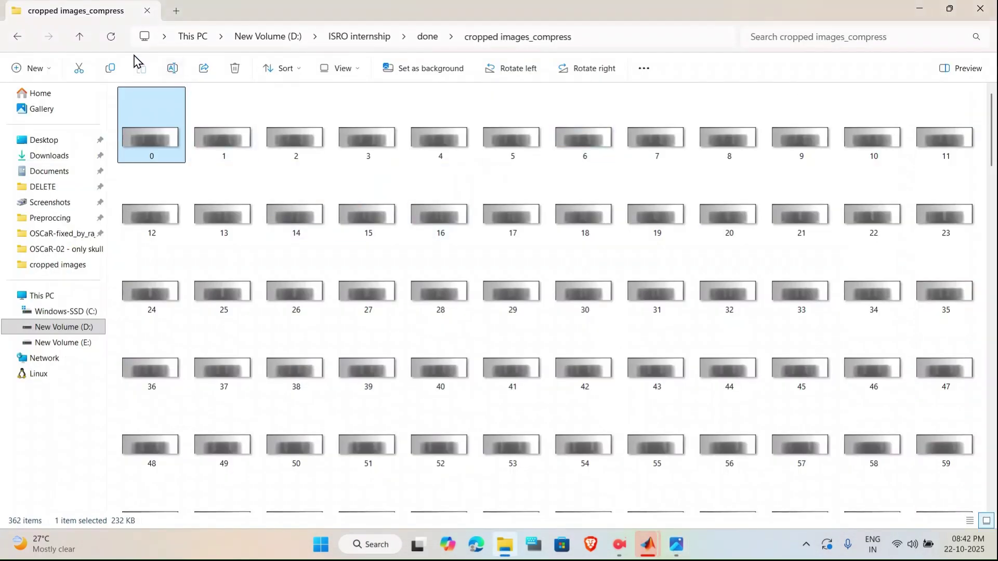
{"action": "left_click", "coordinate": [83, 39]}
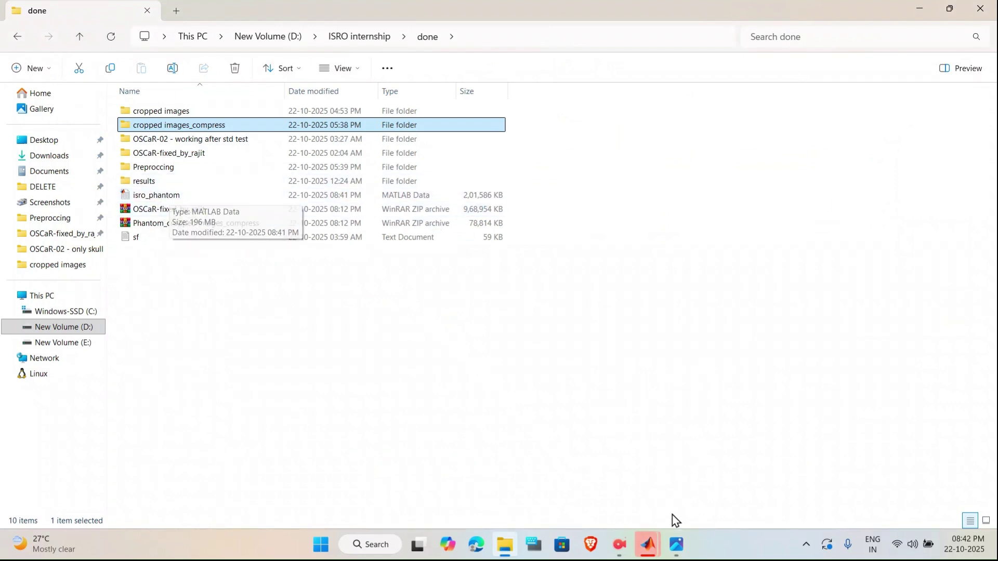
Step: Switch to OSCaRMain, start the reconstruction module with isro_phantom from the done folder, and maximize its window
{"action": "mouse_move", "coordinate": [644, 542]}
{"action": "left_click", "coordinate": [702, 496]}
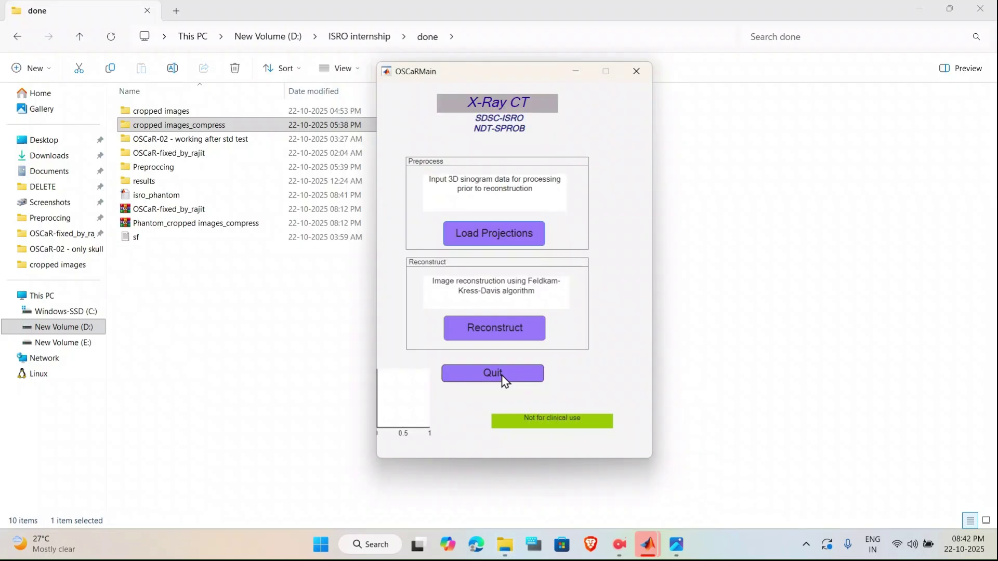
{"action": "left_click", "coordinate": [529, 324]}
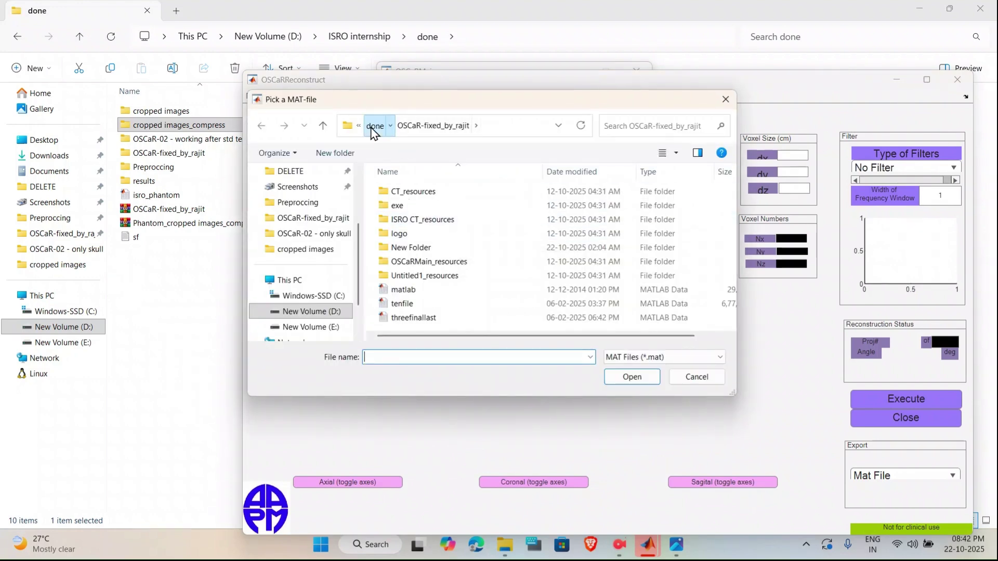
{"action": "left_click", "coordinate": [375, 126]}
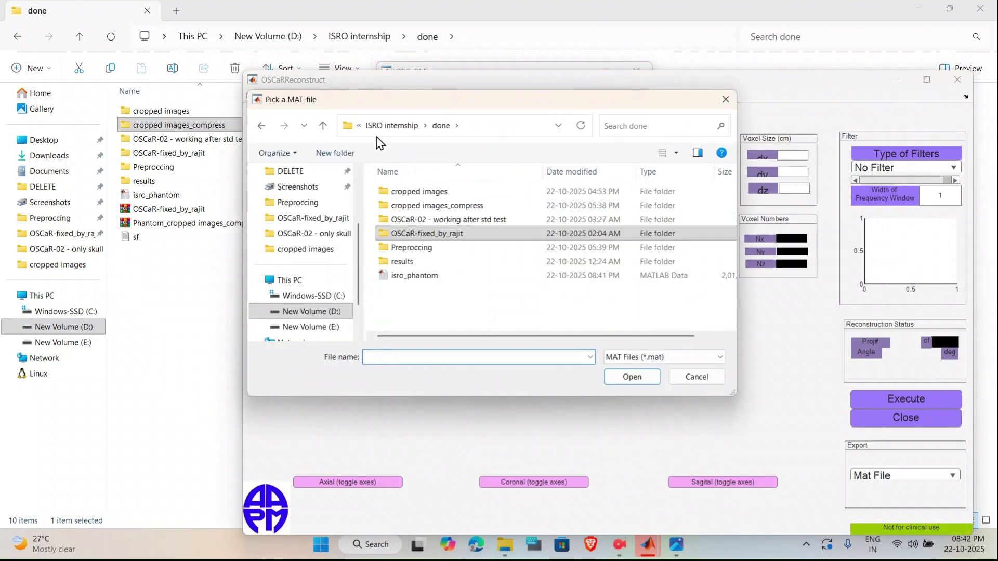
{"action": "left_click", "coordinate": [435, 280]}
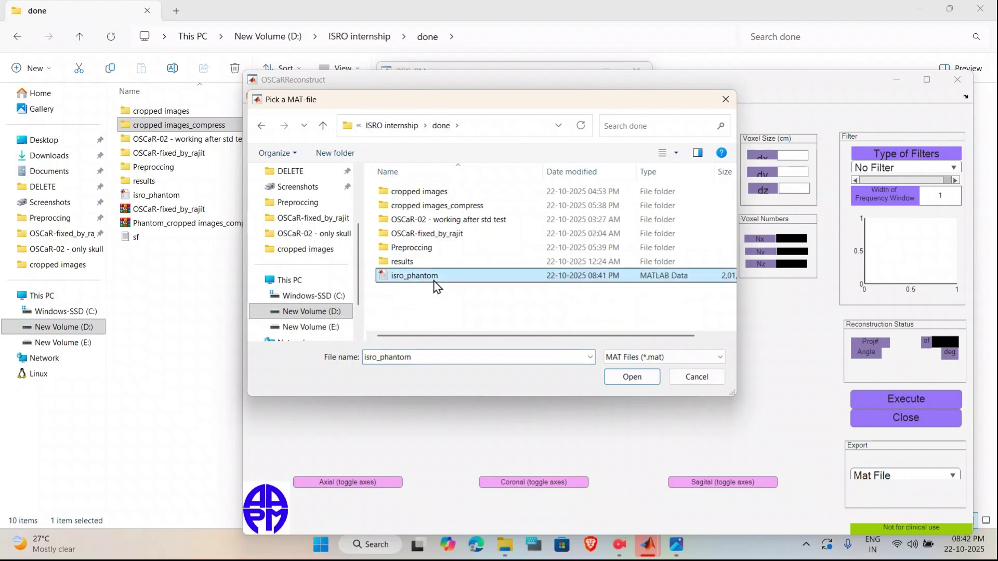
{"action": "left_click", "coordinate": [643, 382]}
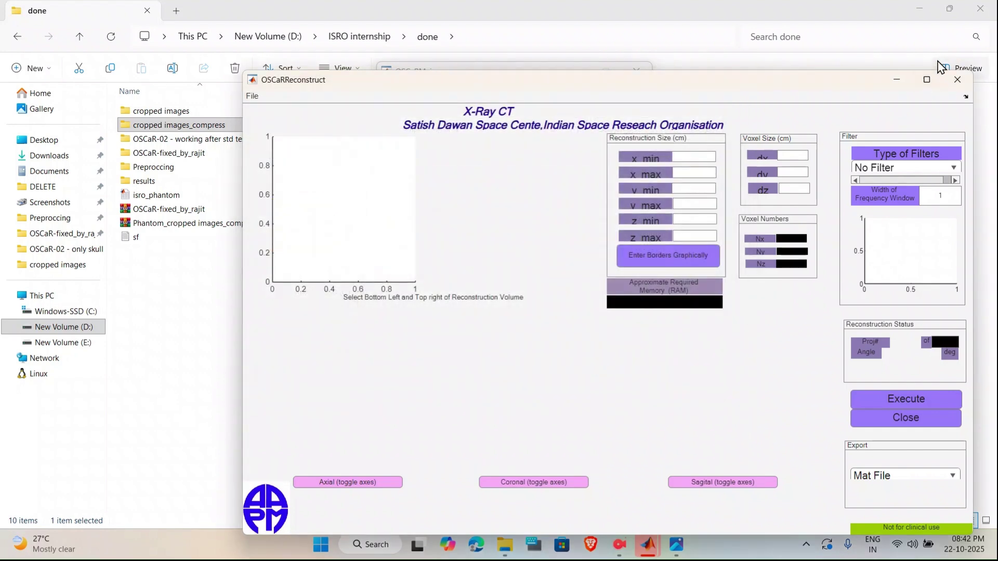
{"action": "left_click", "coordinate": [926, 81]}
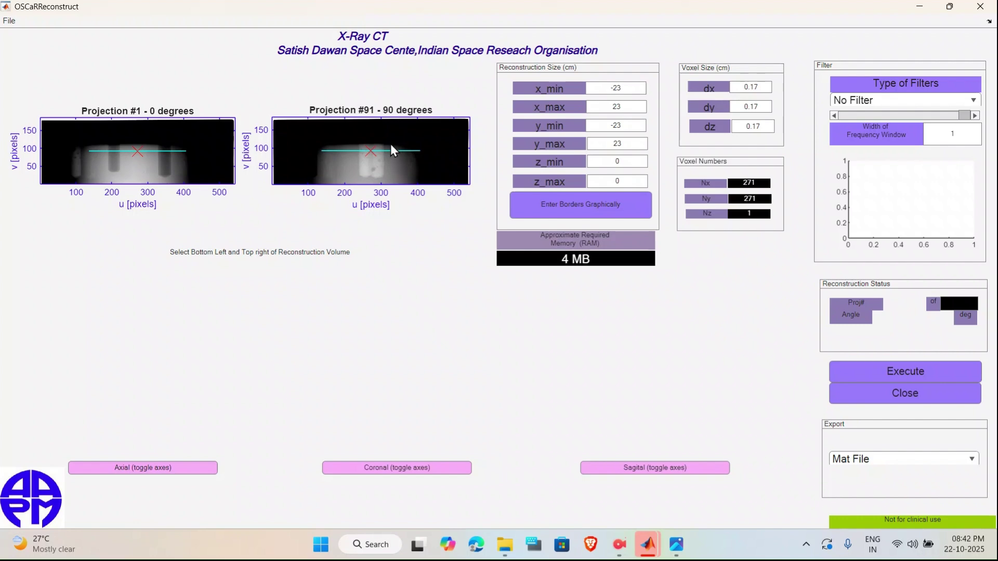
Step: Set the reconstruction size in x to -43 cm minimum and 43 cm maximum
{"action": "left_click", "coordinate": [628, 87]}
{"action": "key", "text": "BackSpace"}
{"action": "type", "text": "4"}
{"action": "left_click", "coordinate": [617, 107]}
{"action": "key", "text": "BackSpace"}
{"action": "type", "text": "4"}
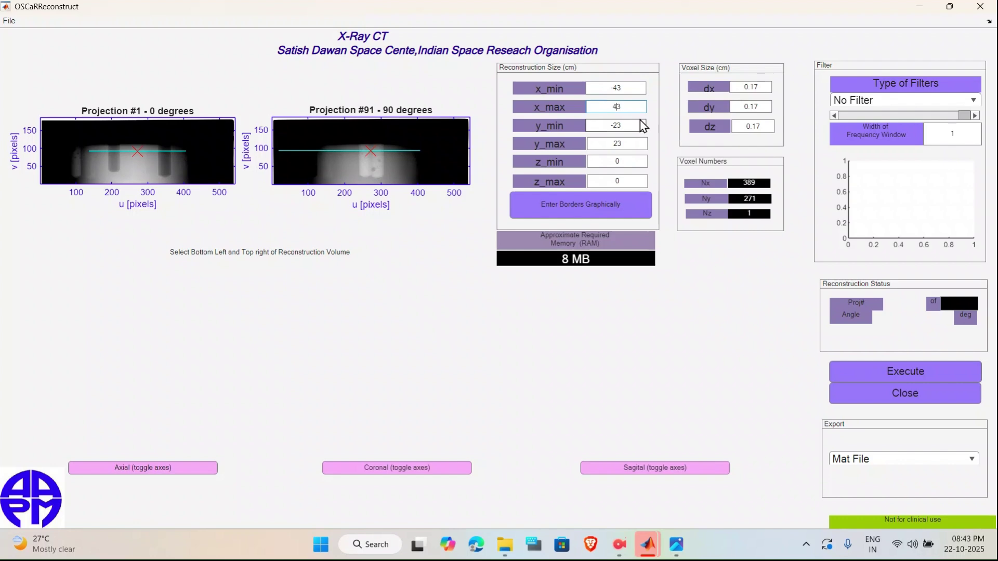
Step: Set the reconstruction size in y to -43 cm minimum and 43 cm maximum
{"action": "left_click", "coordinate": [619, 124]}
{"action": "key", "text": "Left"}
{"action": "key", "text": "BackSpace"}
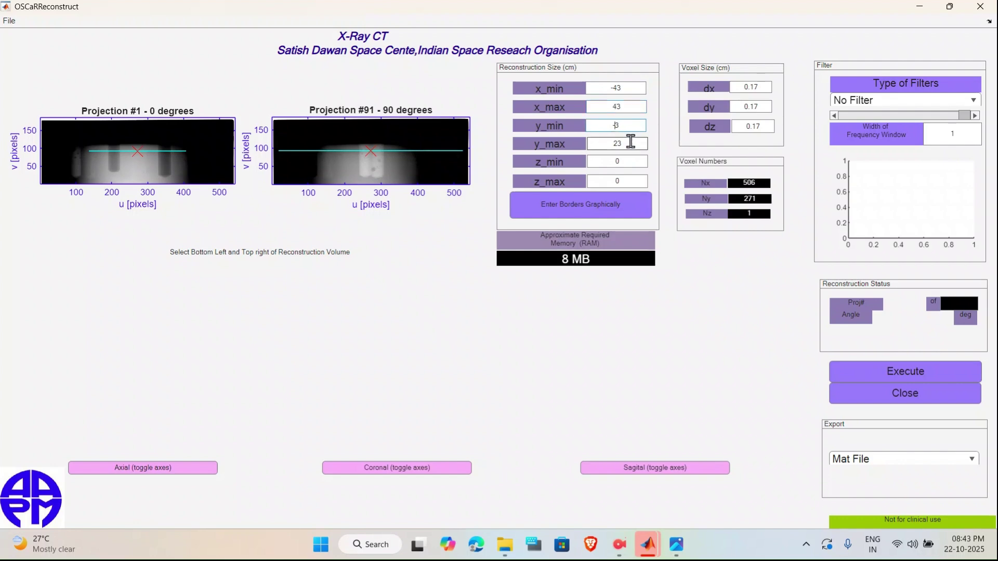
{"action": "type", "text": "4"}
{"action": "left_click", "coordinate": [630, 141]}
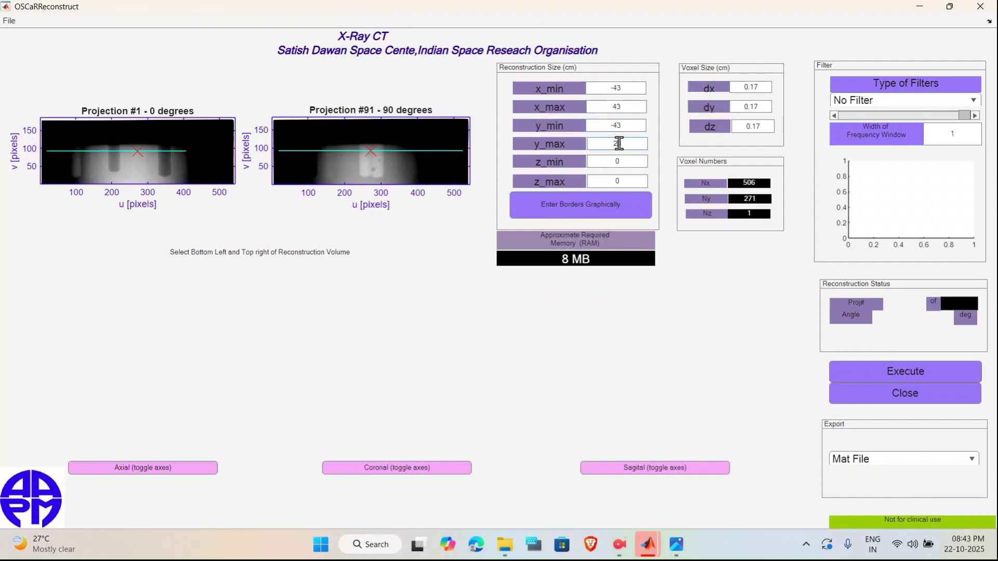
{"action": "key", "text": "Left"}
{"action": "key", "text": "BackSpace"}
{"action": "type", "text": "4"}
Step: Set the reconstruction size in z to -15 cm minimum and 12 cm maximum
{"action": "left_click", "coordinate": [627, 162]}
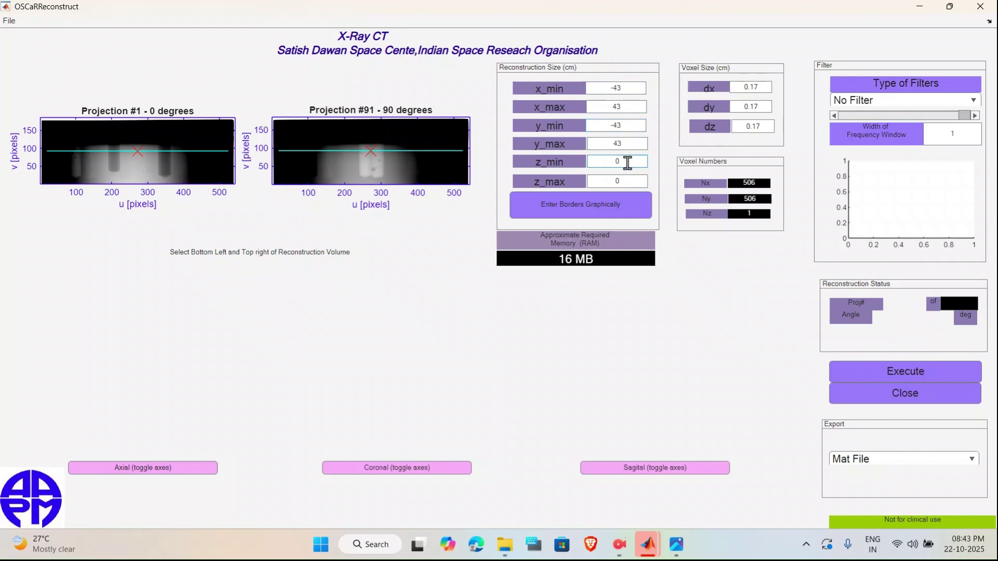
{"action": "double_click", "coordinate": [627, 163]}
{"action": "key", "text": "BackSpace"}
{"action": "type", "text": "-15"}
{"action": "left_click", "coordinate": [625, 178]}
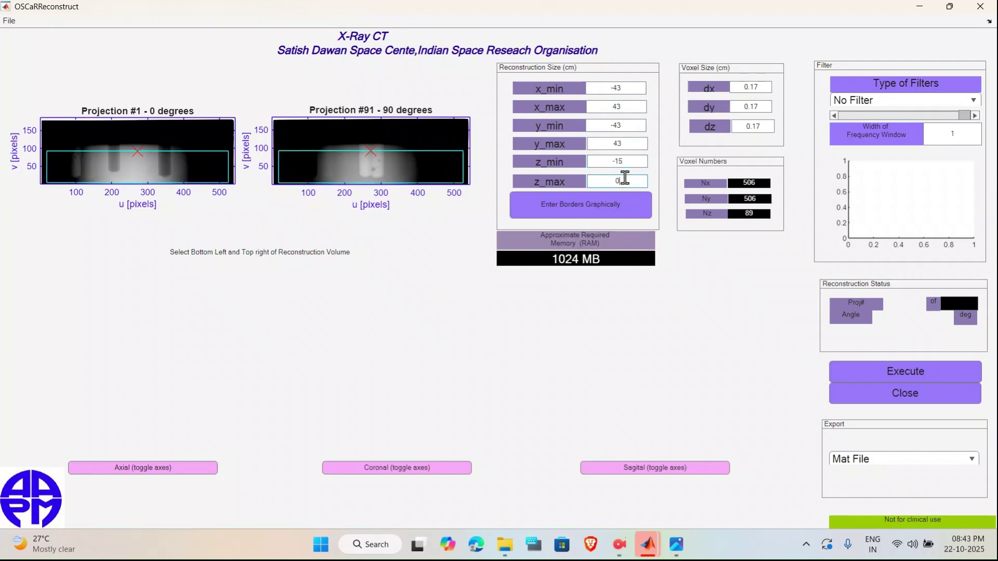
{"action": "double_click", "coordinate": [625, 178]}
{"action": "type", "text": "12"}
{"action": "left_click", "coordinate": [681, 270]}
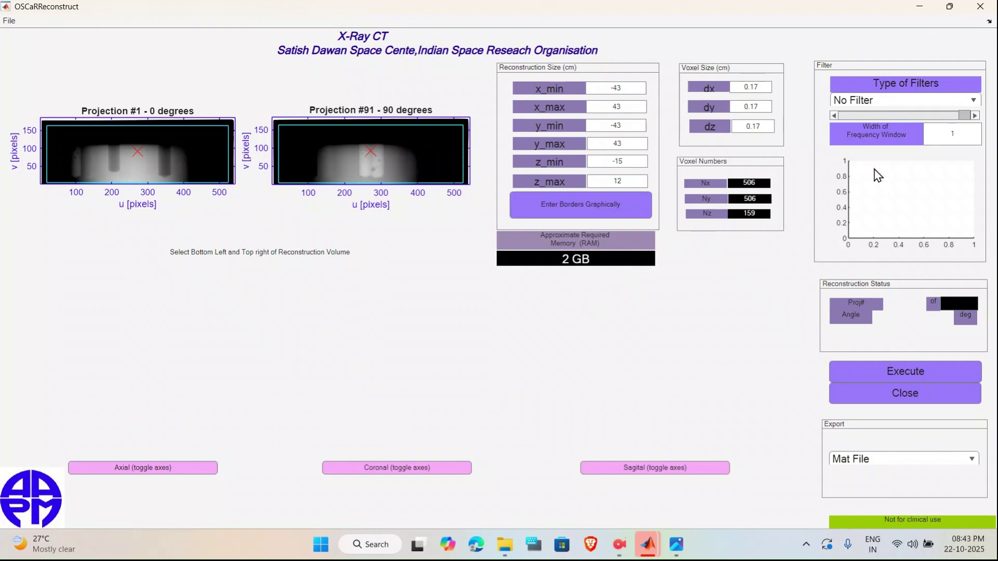
Step: Review the available filter types, keep No Filter selected, and execute the reconstruction
{"action": "left_click", "coordinate": [884, 104]}
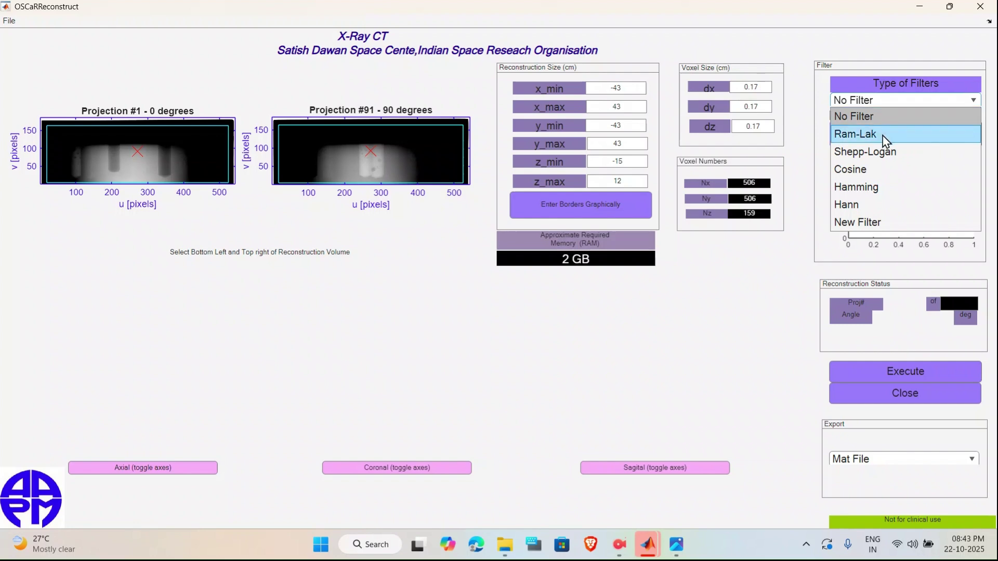
{"action": "left_click", "coordinate": [876, 116]}
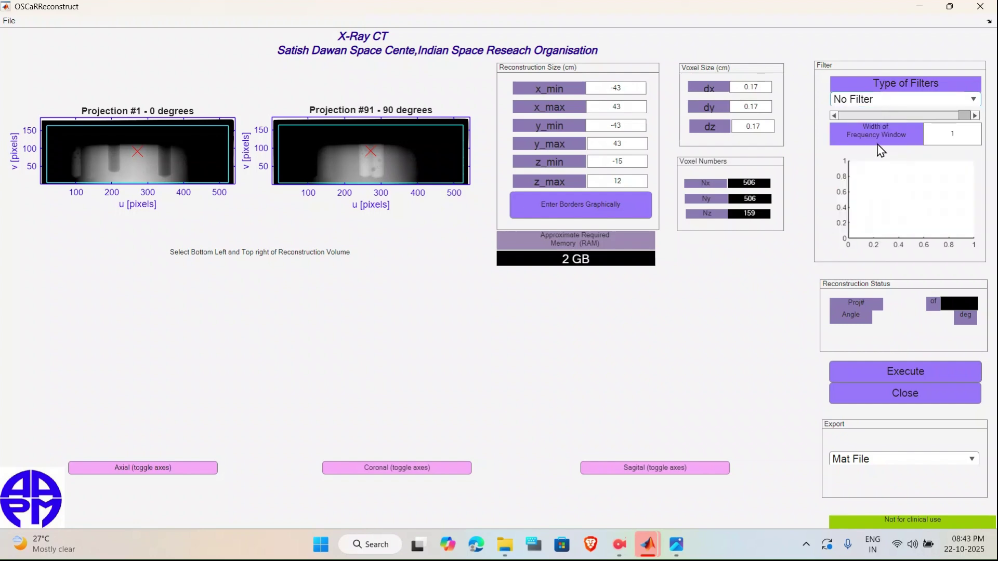
{"action": "left_click", "coordinate": [894, 103]}
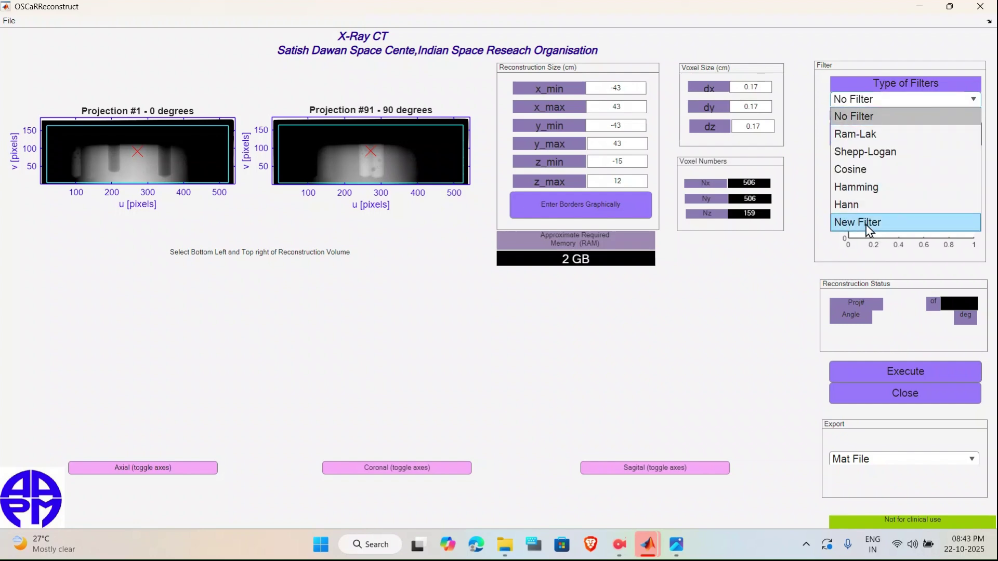
{"action": "left_click", "coordinate": [868, 117]}
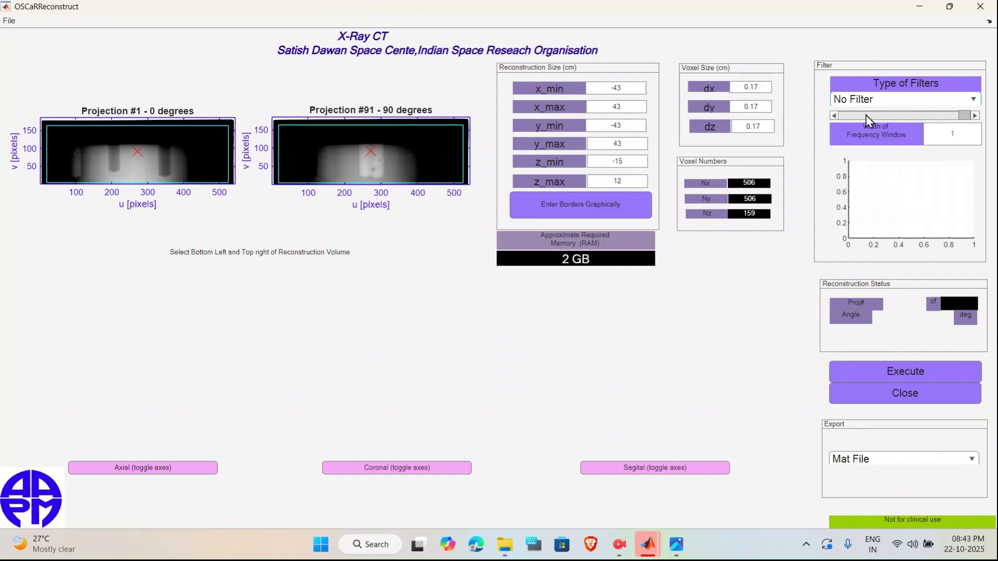
{"action": "left_click", "coordinate": [906, 376]}
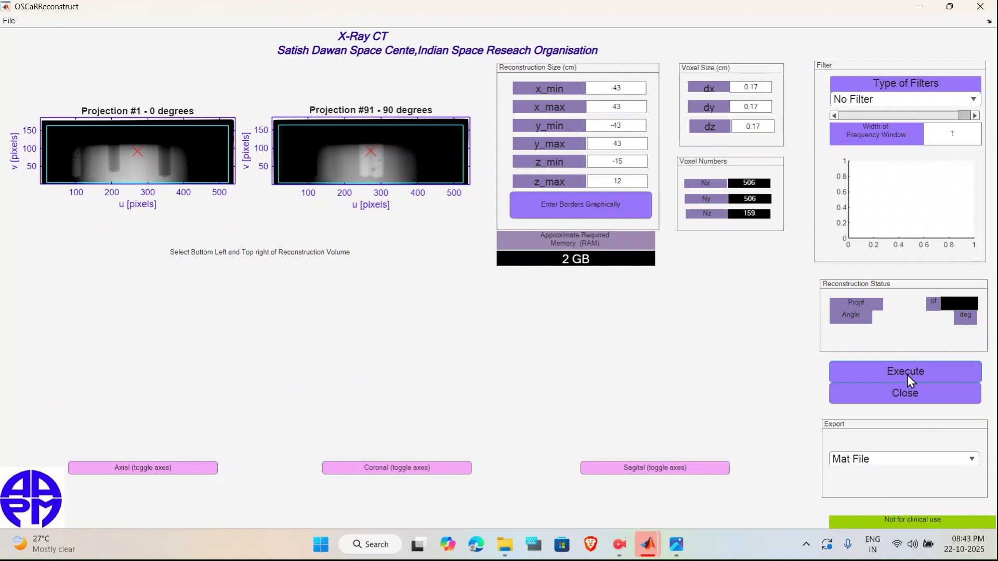